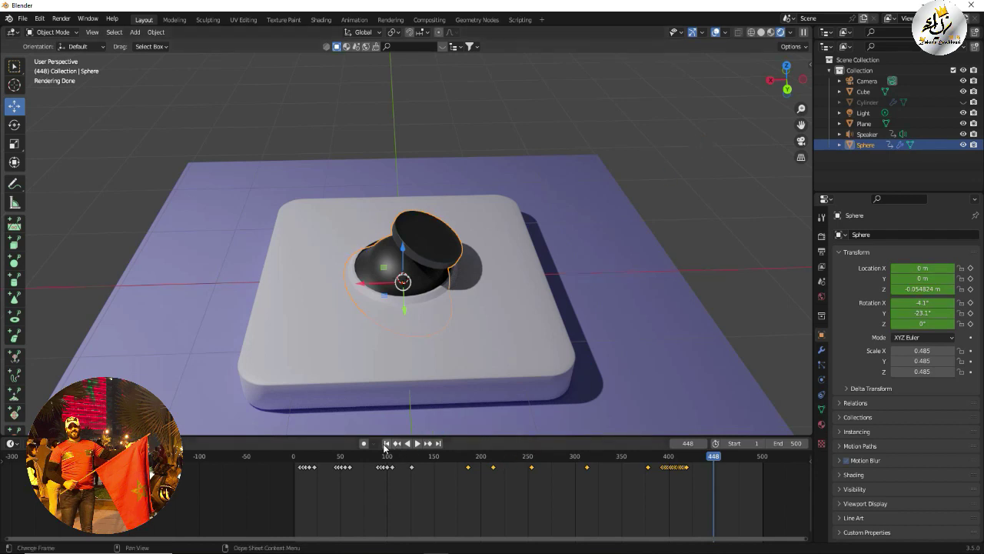
Step: Play the joystick animation from frame 1, stop it, and examine the pose from a higher angle
left_click(386, 444)
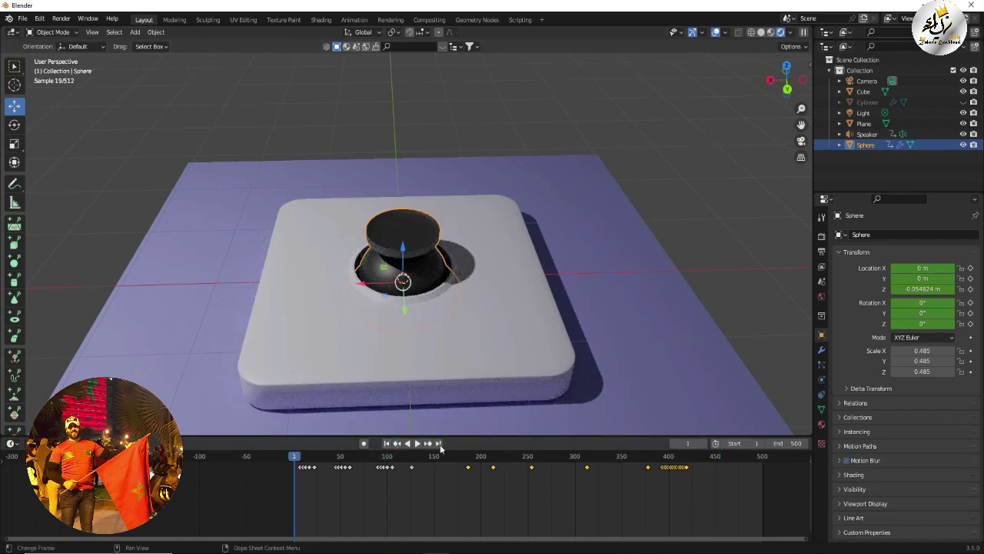
mouse_move(580, 288)
middle_mouse_down()
mouse_move(572, 301)
mouse_move(527, 282)
mouse_move(592, 312)
mouse_move(566, 290)
middle_mouse_up()
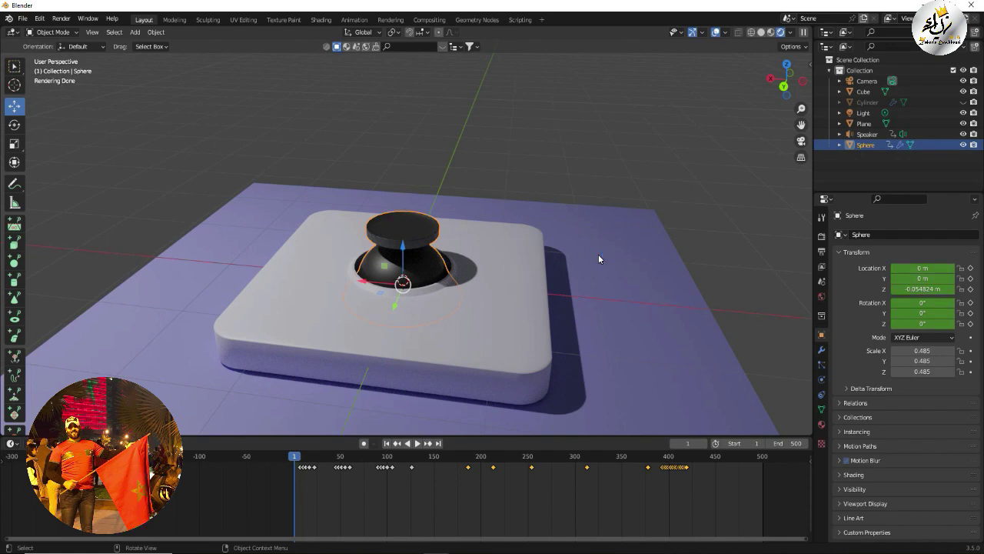
mouse_move(576, 262)
middle_mouse_down()
mouse_move(577, 288)
mouse_move(578, 263)
middle_mouse_up()
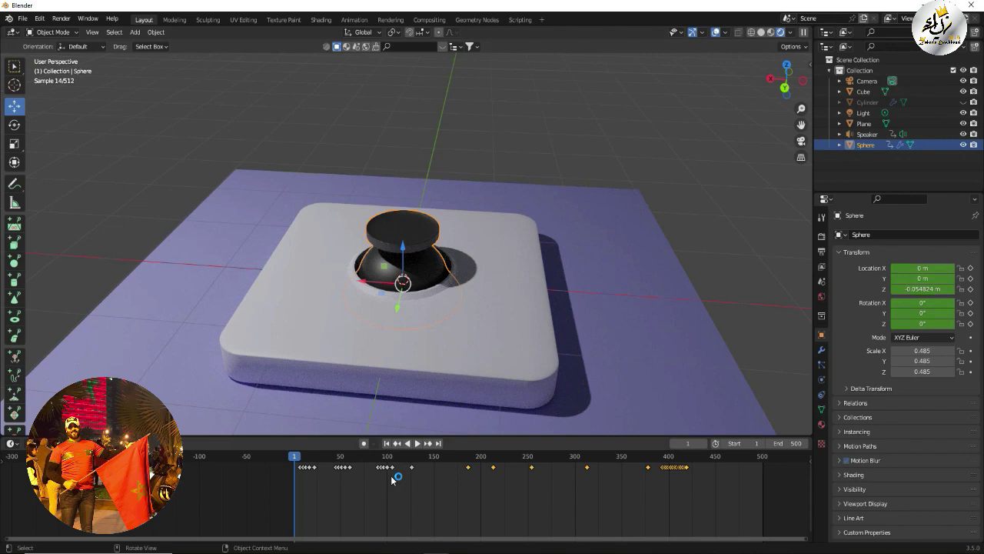
left_click(419, 443)
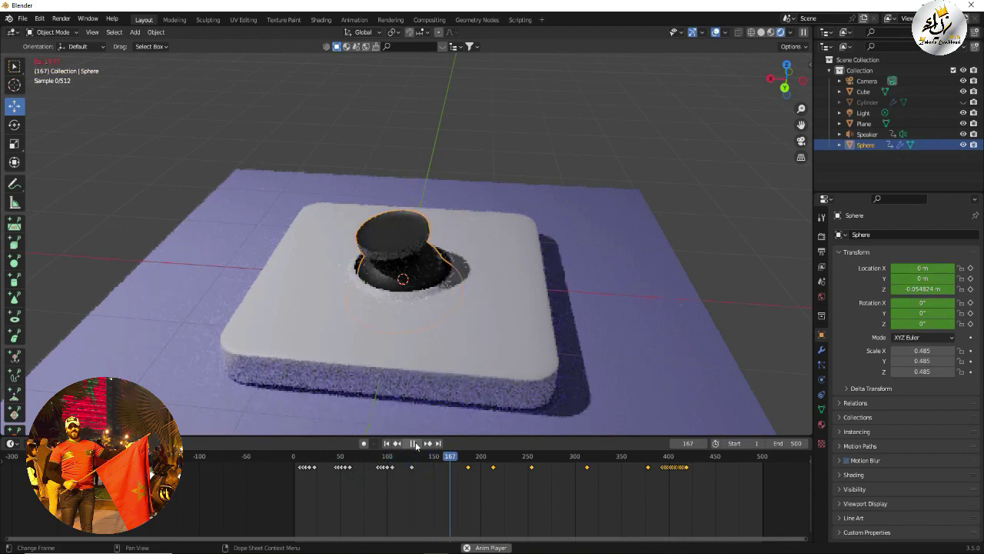
left_click(416, 443)
middle_click_drag(502, 280, 507, 302)
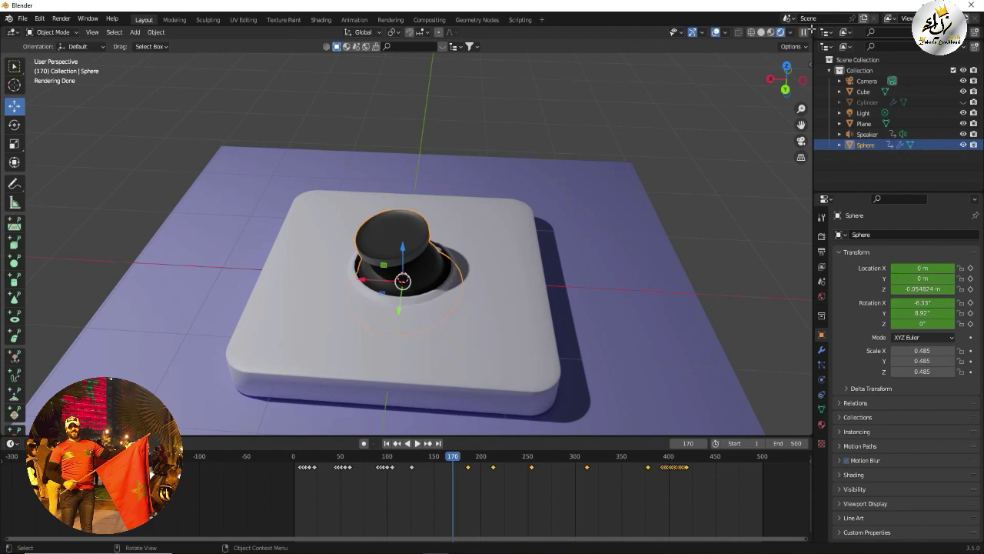
Step: Split the 3D viewport horizontally and turn the new upper area into a Video Sequencer
mouse_move(807, 31)
left_mouse_down()
mouse_move(804, 323)
mouse_move(788, 344)
left_mouse_up()
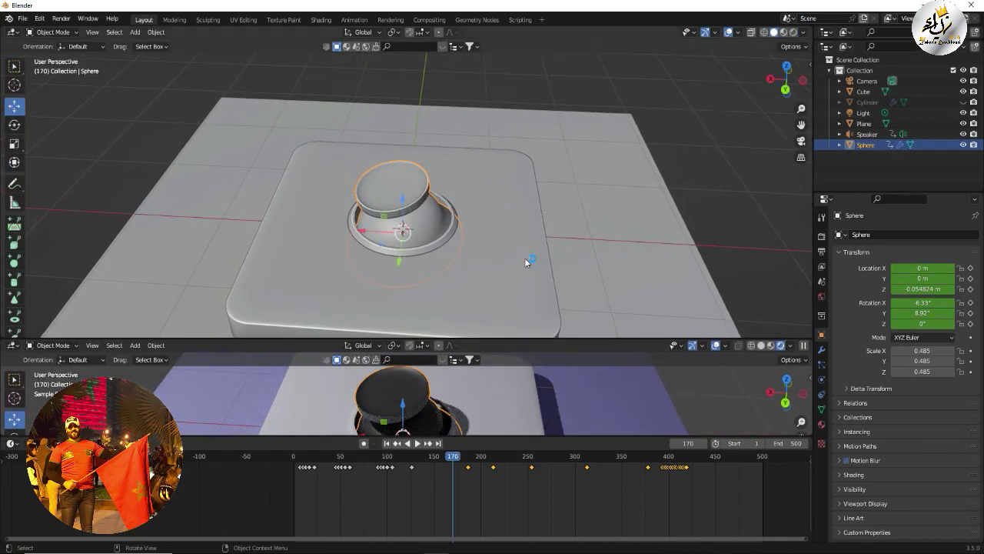
middle_click_drag(516, 207, 516, 209)
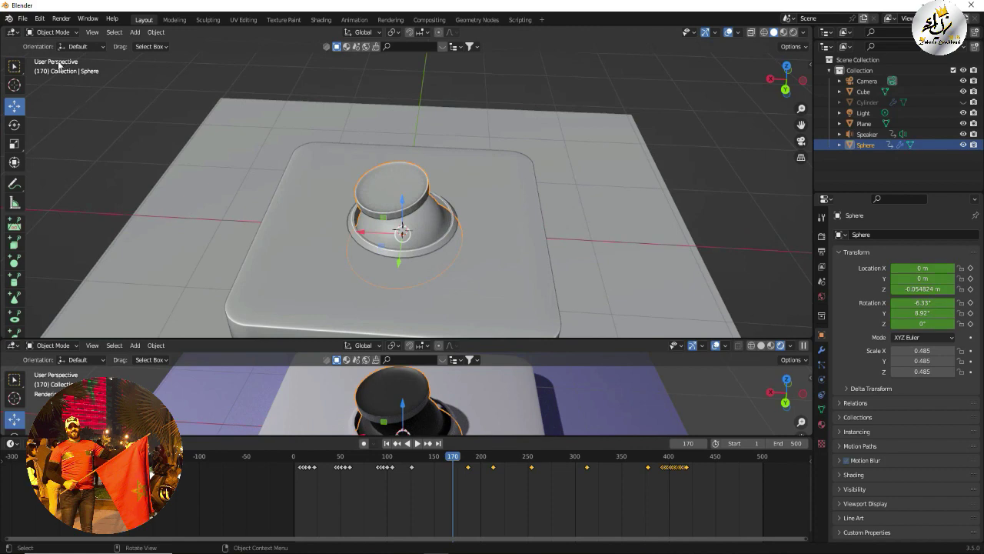
left_click(13, 32)
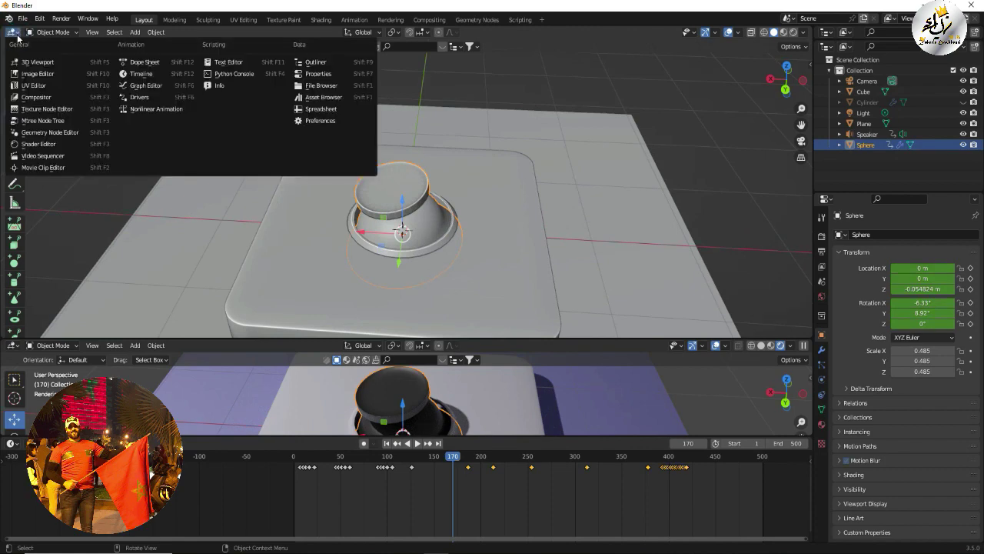
left_click(42, 155)
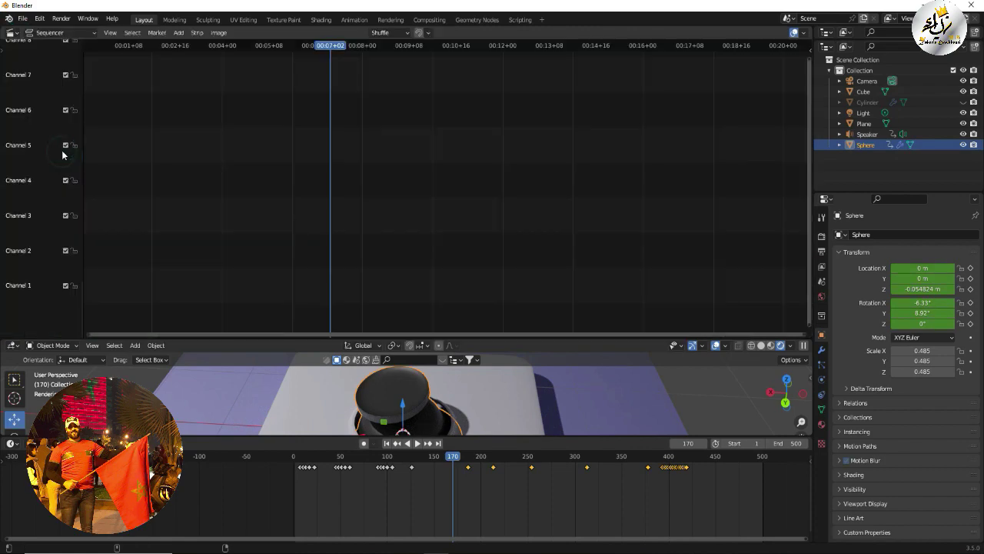
Step: Add the sound file "When Ryu Spamming Hadouken....mp3" from the Downloads folder as a sound strip on channel 1
left_click(184, 36)
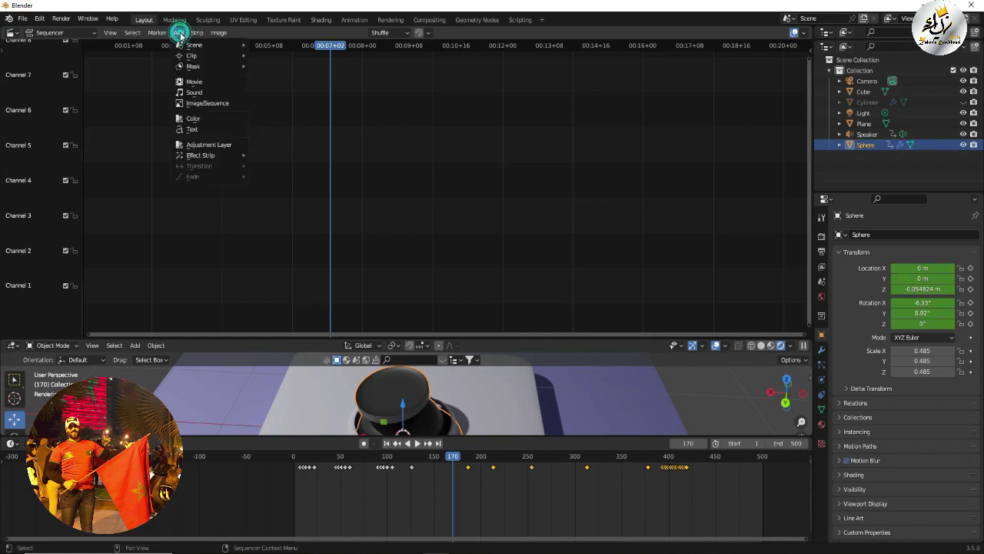
left_click(210, 93)
scroll(432, 205, "down", 2)
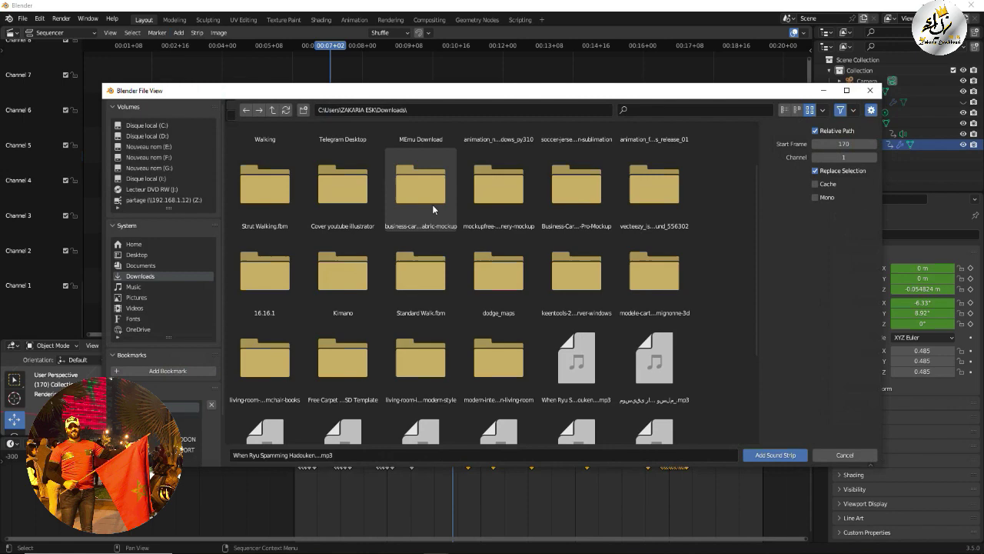
left_click(573, 377)
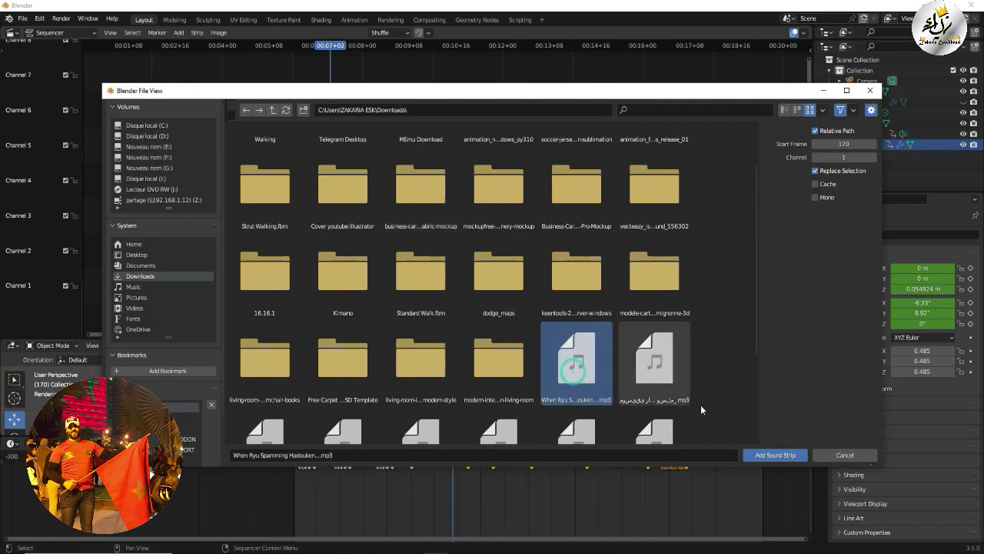
left_click(763, 455)
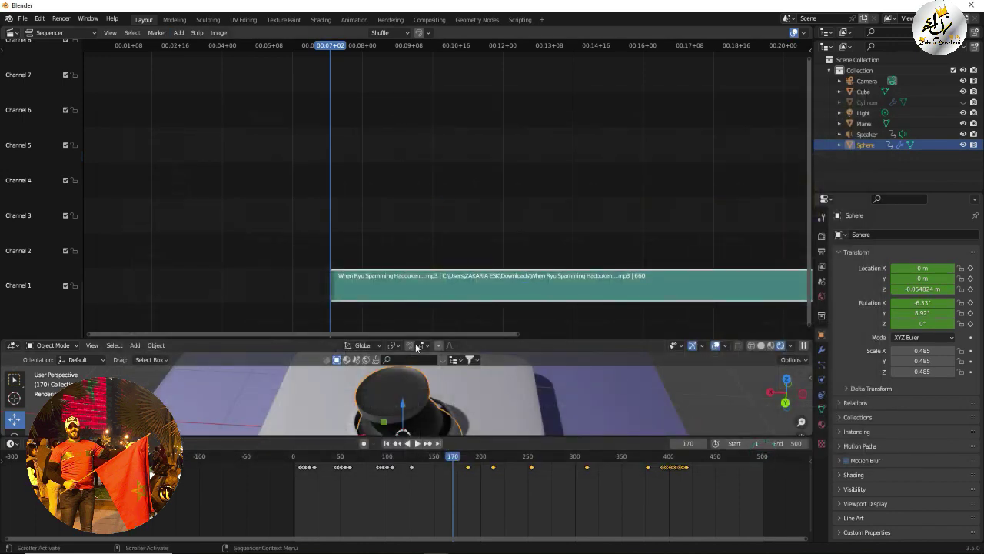
Step: Slide the sound strip in the sequencer so that it starts at 00:00
scroll(445, 313, "down", 2)
scroll(439, 299, "down", 2)
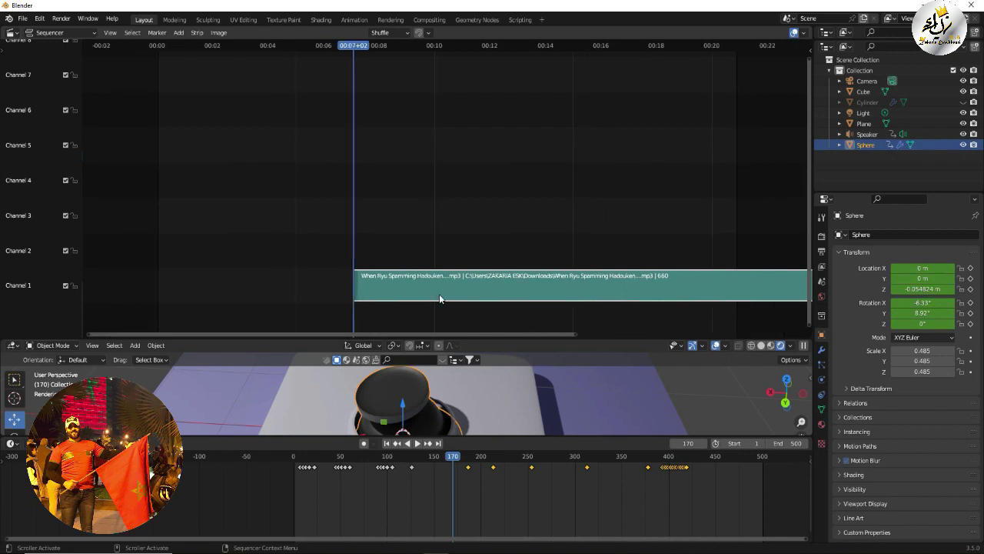
left_click_drag(447, 281, 248, 283)
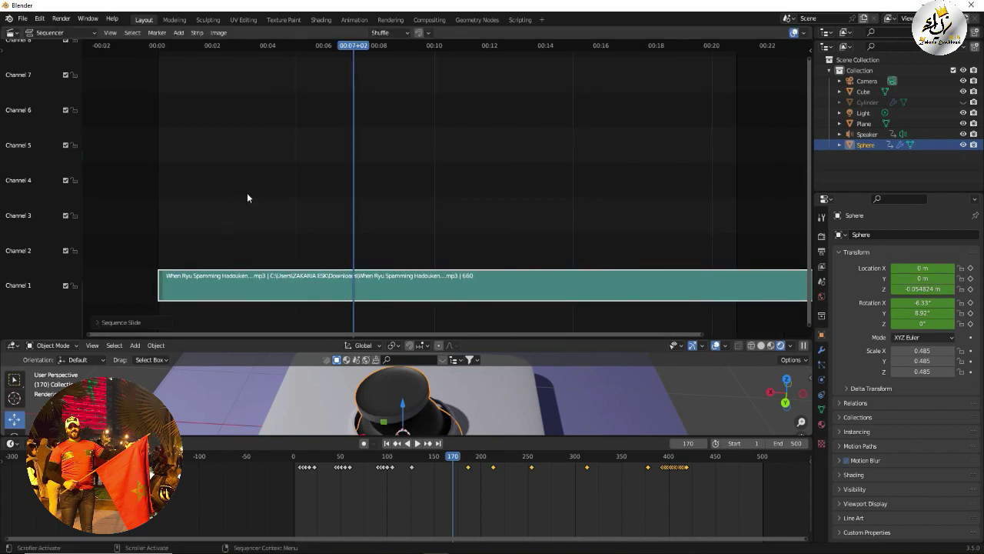
scroll(249, 197, "down", 1)
Step: Shrink the sequencer area, play the animation with its sound from frame 0, and stop playback
left_click_drag(195, 48, 170, 48)
left_click_drag(486, 337, 485, 185)
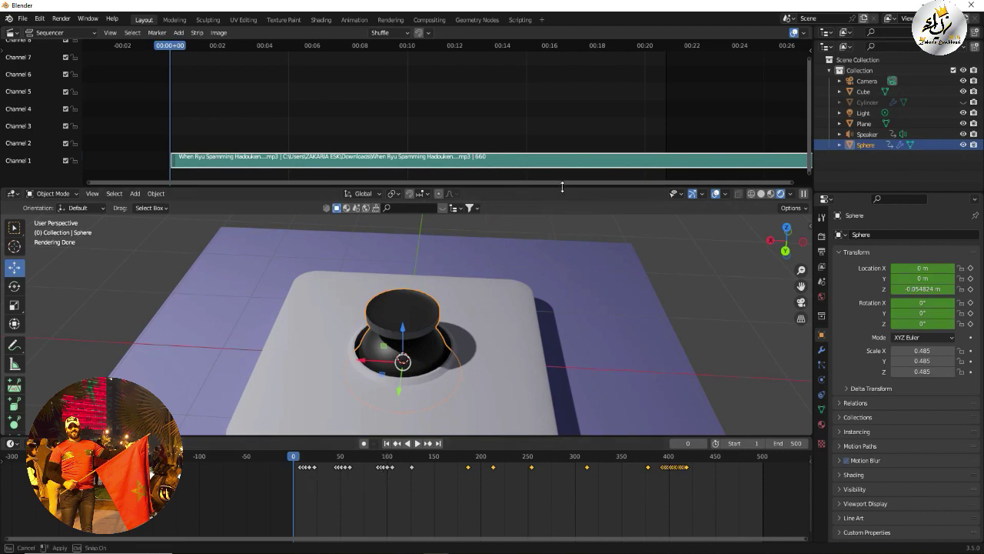
left_click_drag(562, 186, 562, 171)
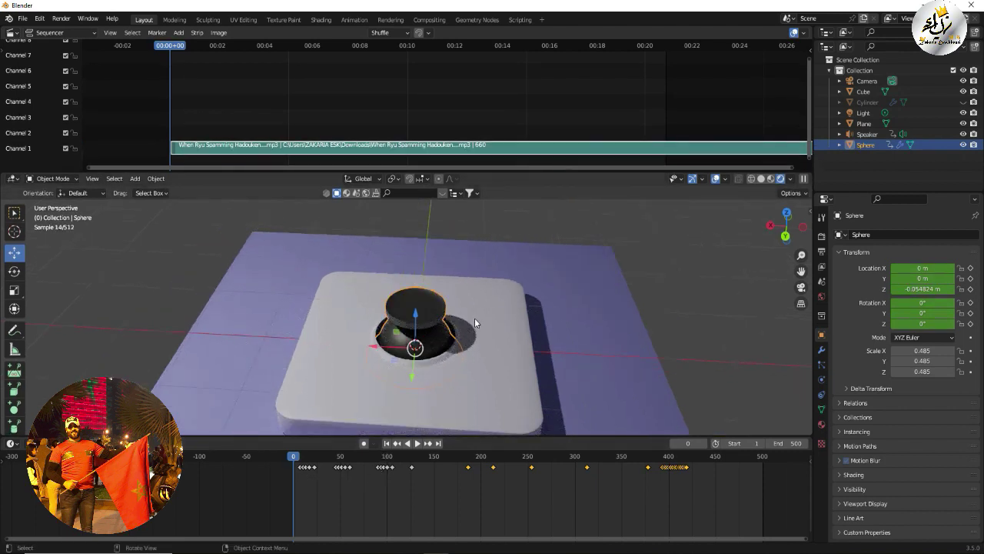
left_click(420, 444)
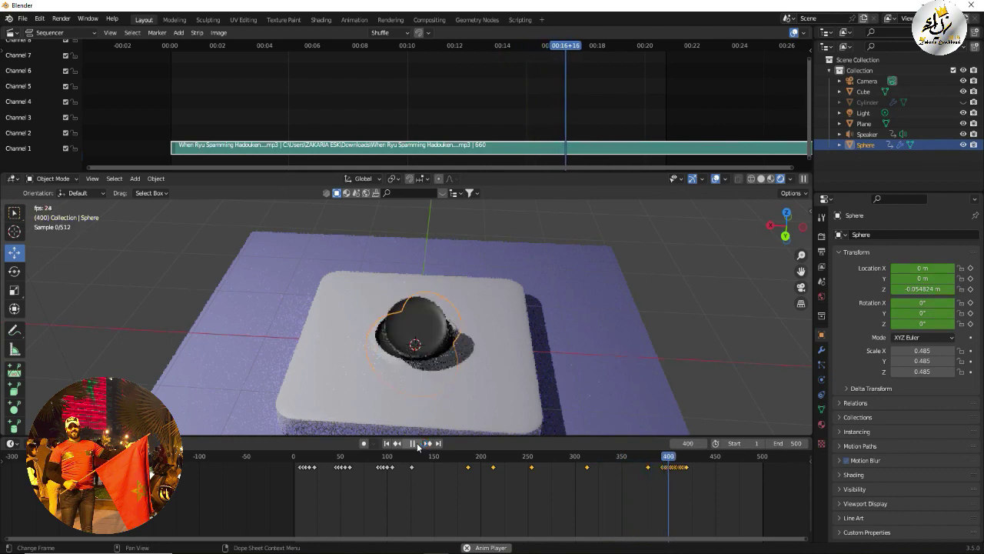
left_click(416, 443)
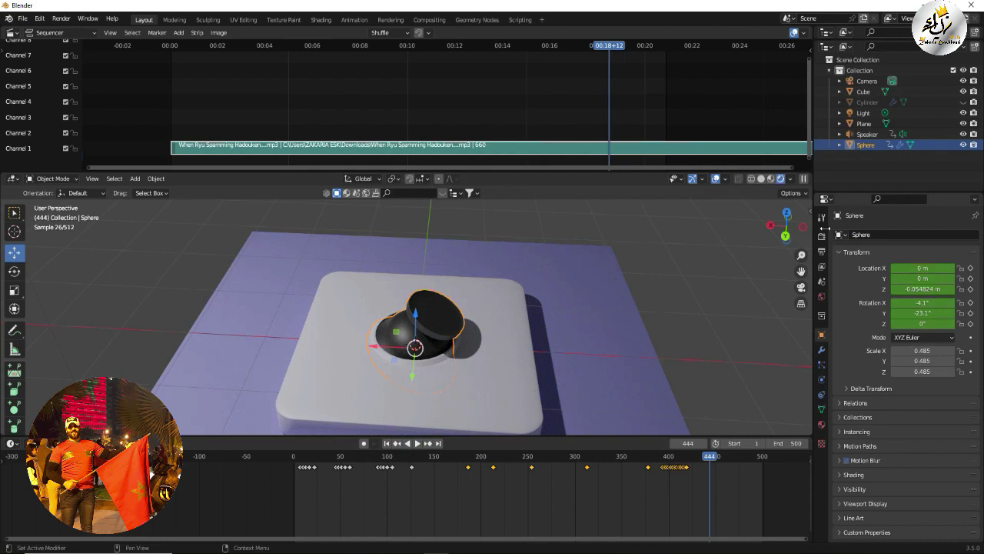
Step: Set the render output file format to FFmpeg Video
left_click(822, 237)
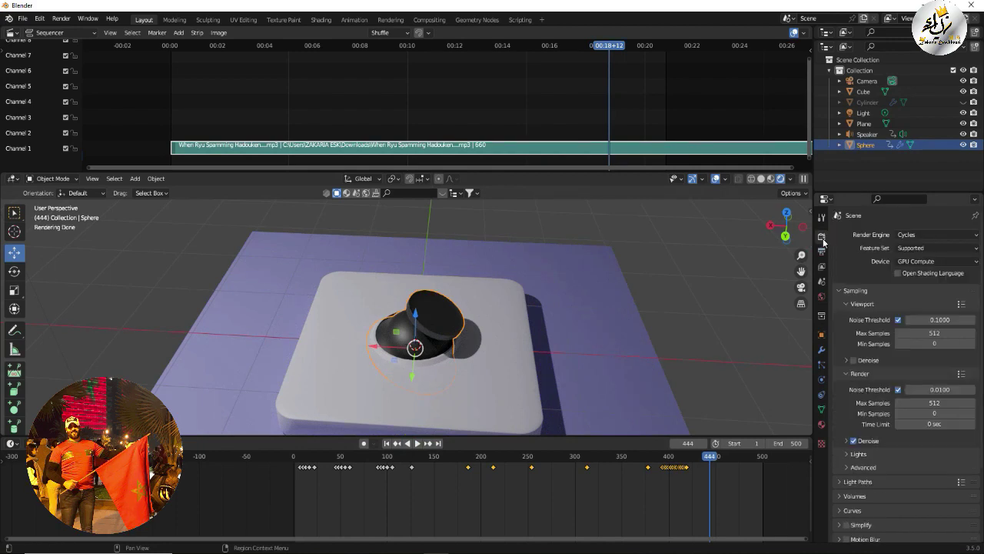
left_click(821, 253)
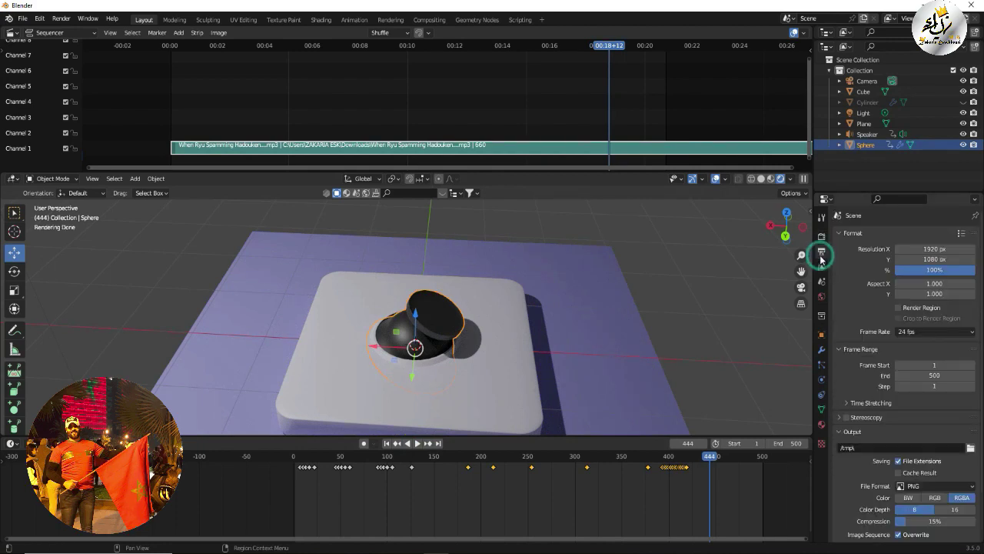
scroll(861, 358, "down", 2)
left_click(953, 428)
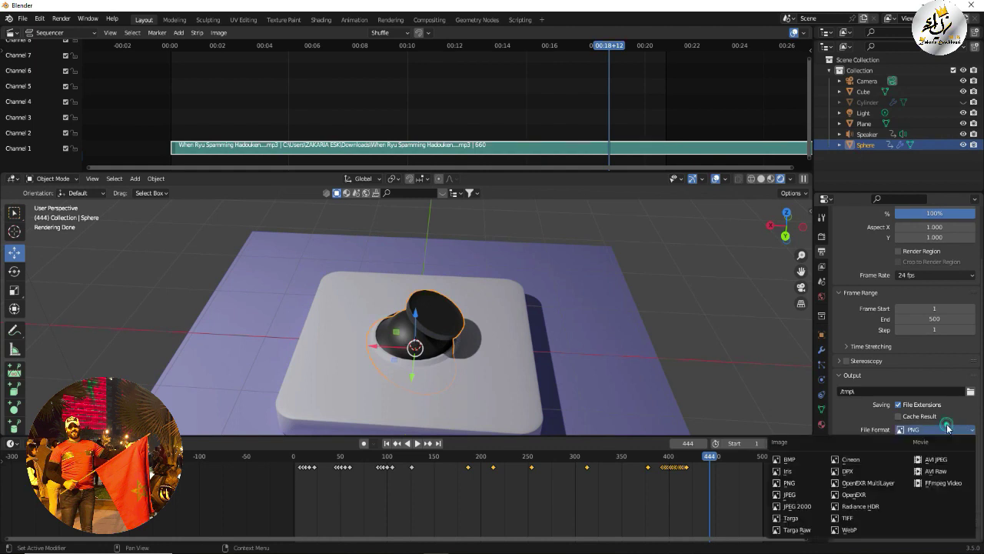
left_click(933, 483)
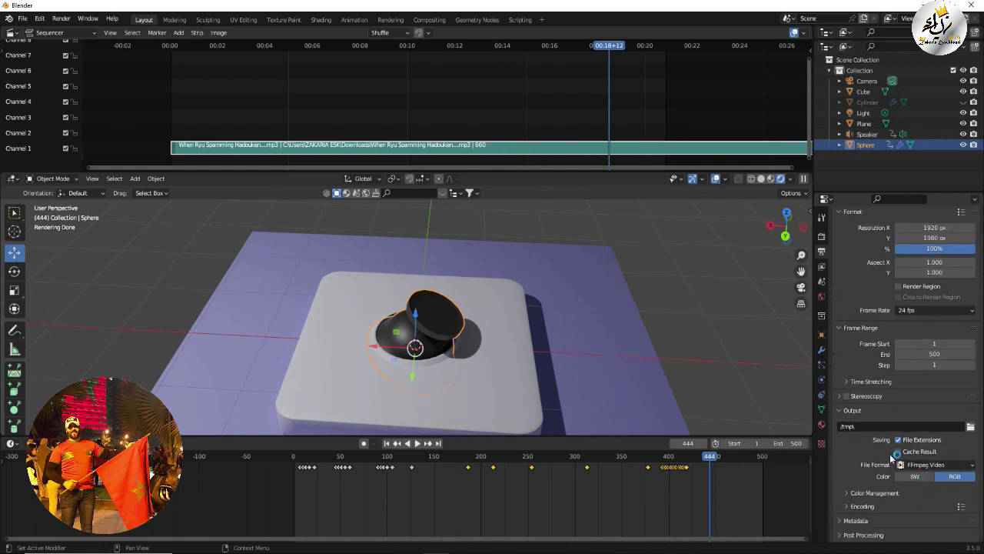
Step: Expand the output encoding settings and set the video container to MPEG-4
left_click(847, 506)
scroll(888, 438, "down", 4)
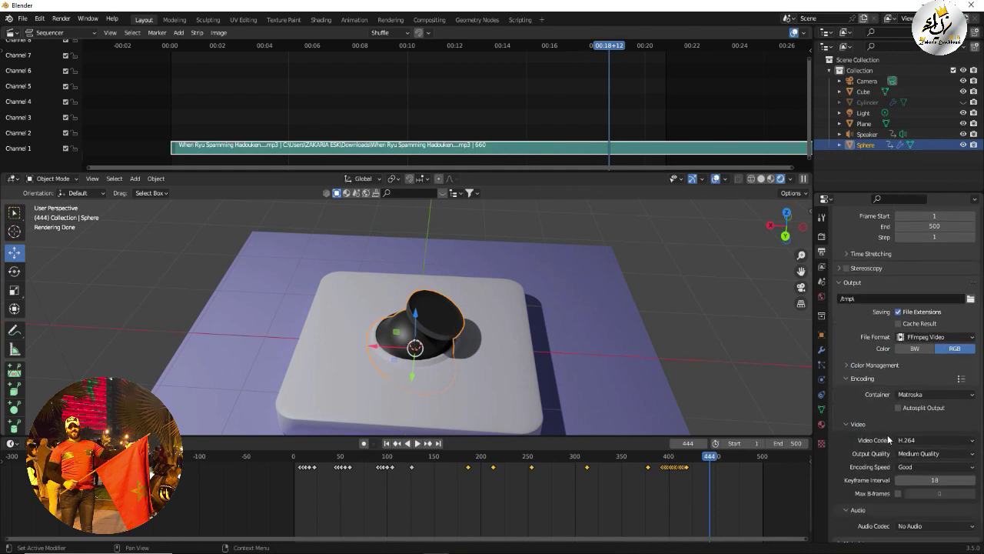
left_click(927, 396)
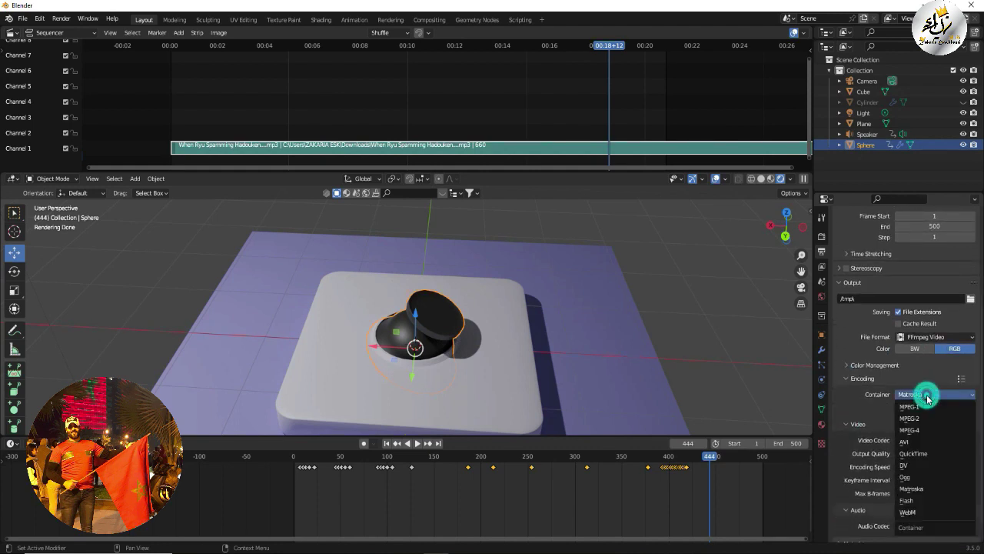
left_click(914, 432)
scroll(889, 422, "down", 1)
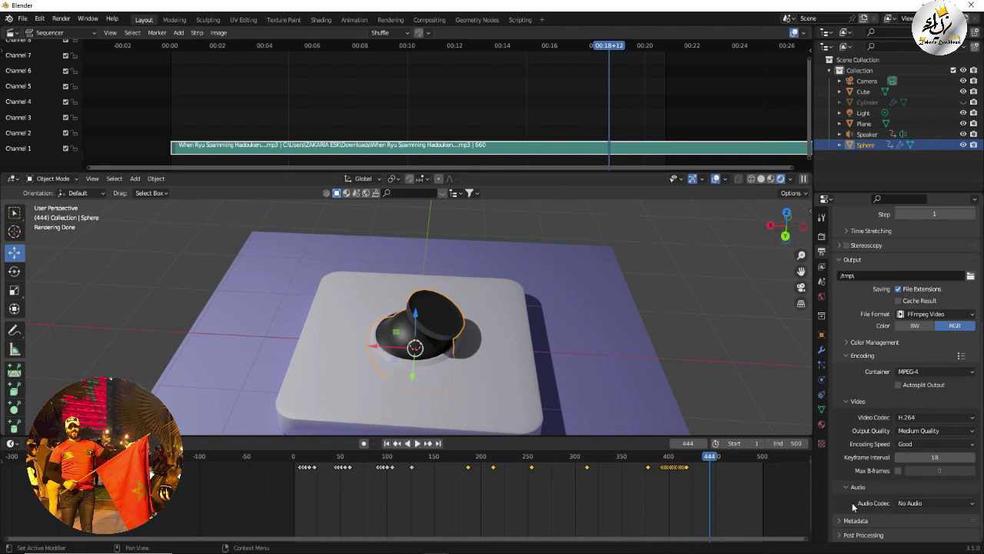
Step: Set the audio codec to MP3, expand the Metadata settings and look through the remaining output options
left_click(912, 504)
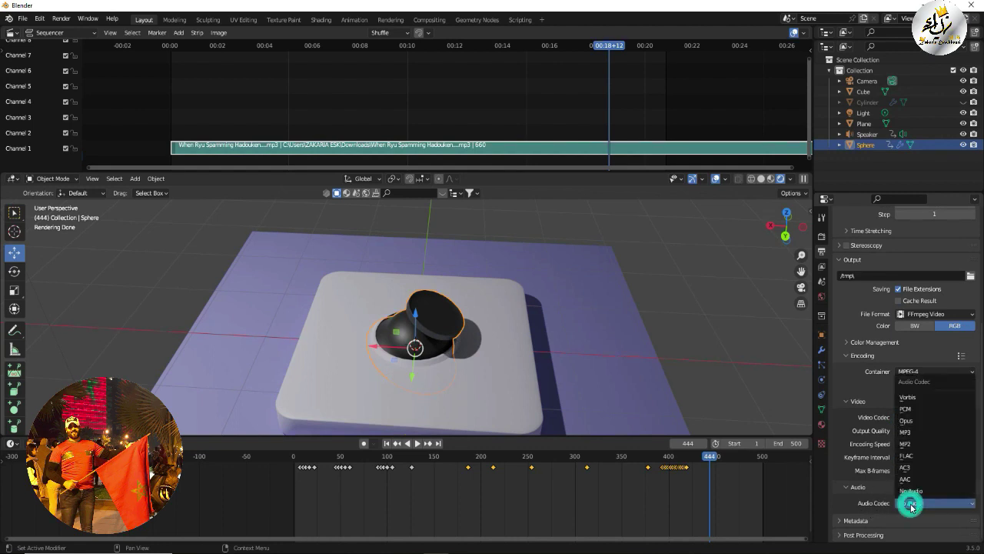
left_click(909, 432)
scroll(875, 478, "down", 2)
left_click(848, 521)
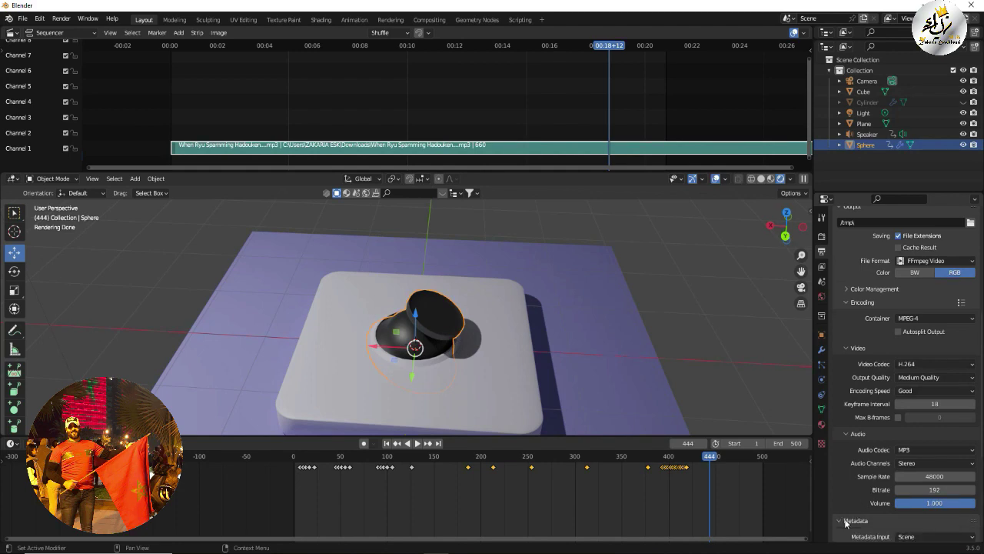
scroll(864, 465, "down", 10)
scroll(864, 465, "up", 15)
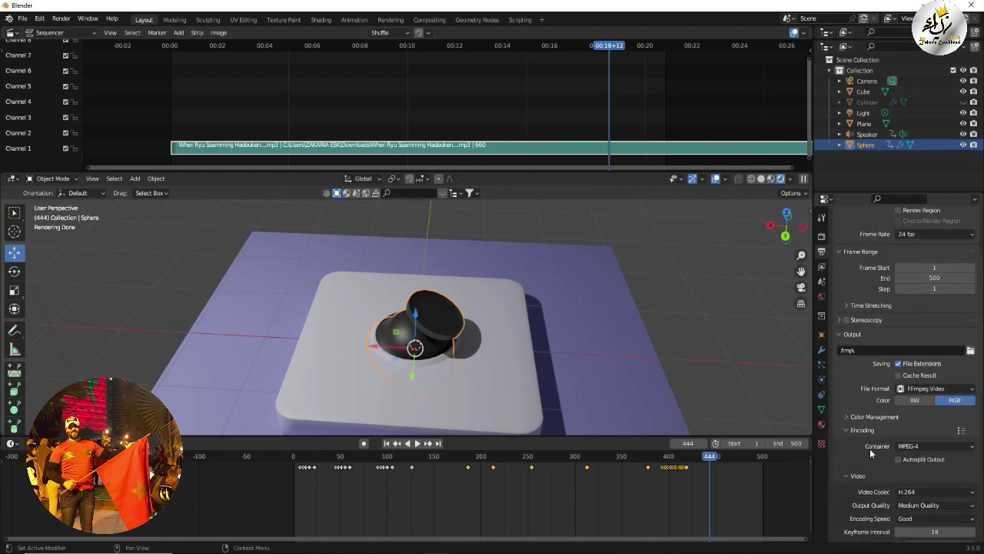
Step: Set the render output path to the C:\tmp folder with the file name "aniamtion street fighter"
left_click(971, 350)
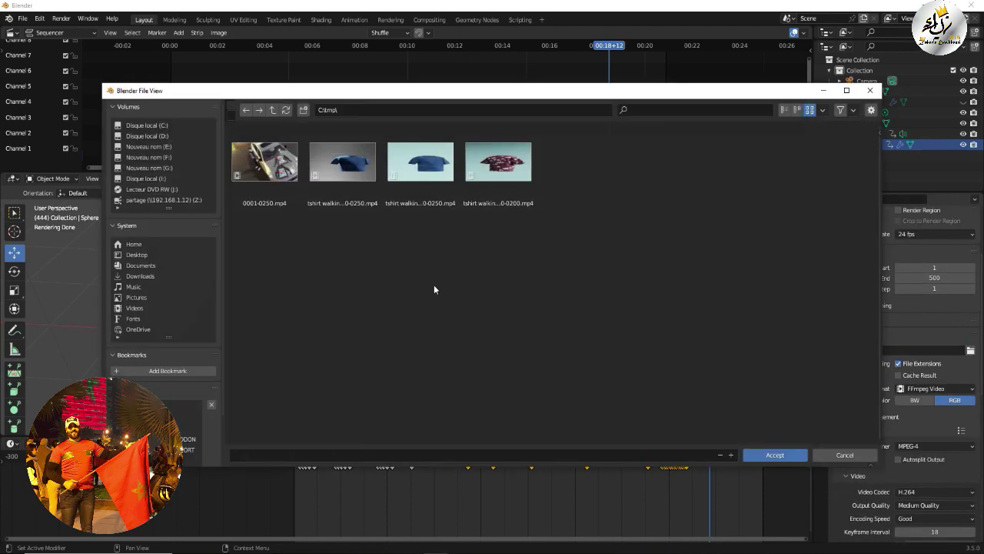
left_click(669, 454)
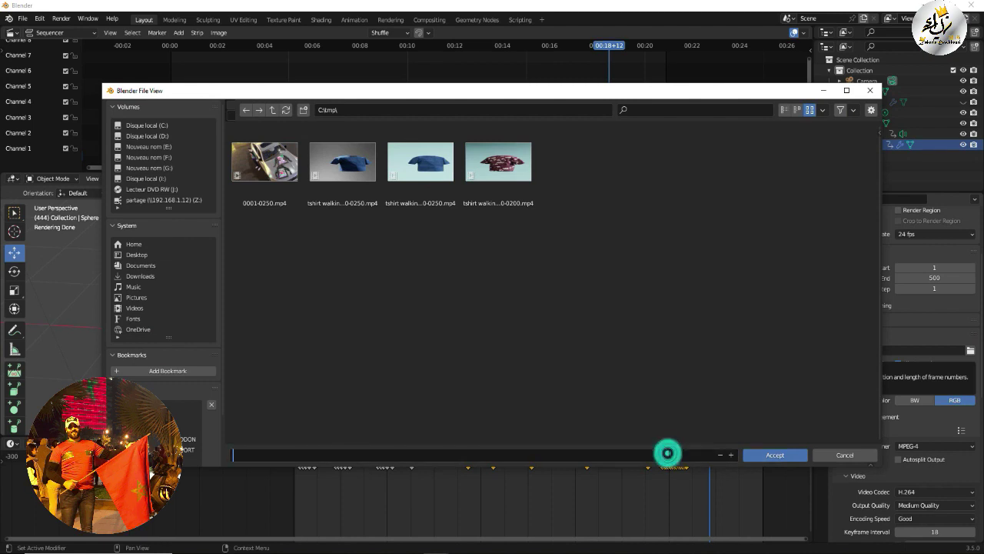
type("aniamtion street fighter")
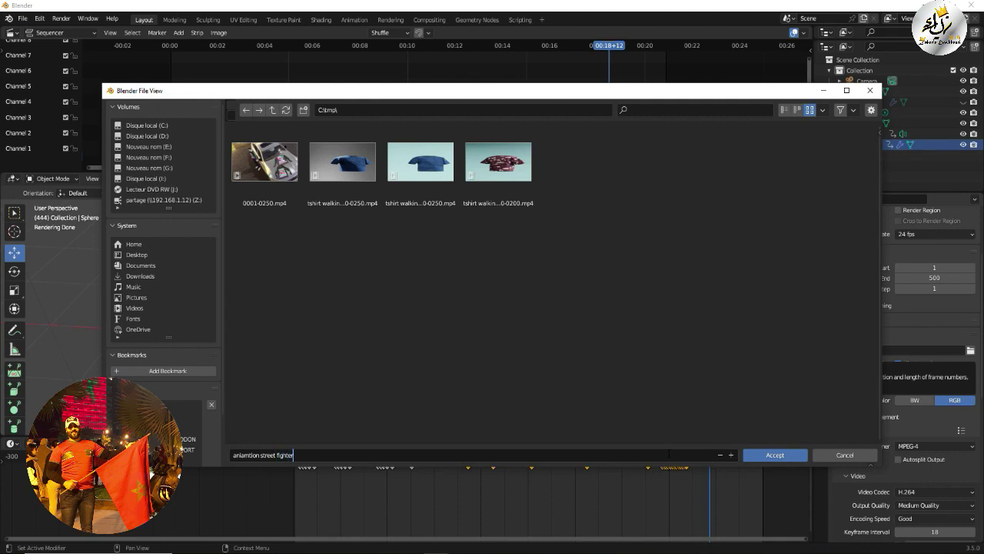
left_click(775, 455)
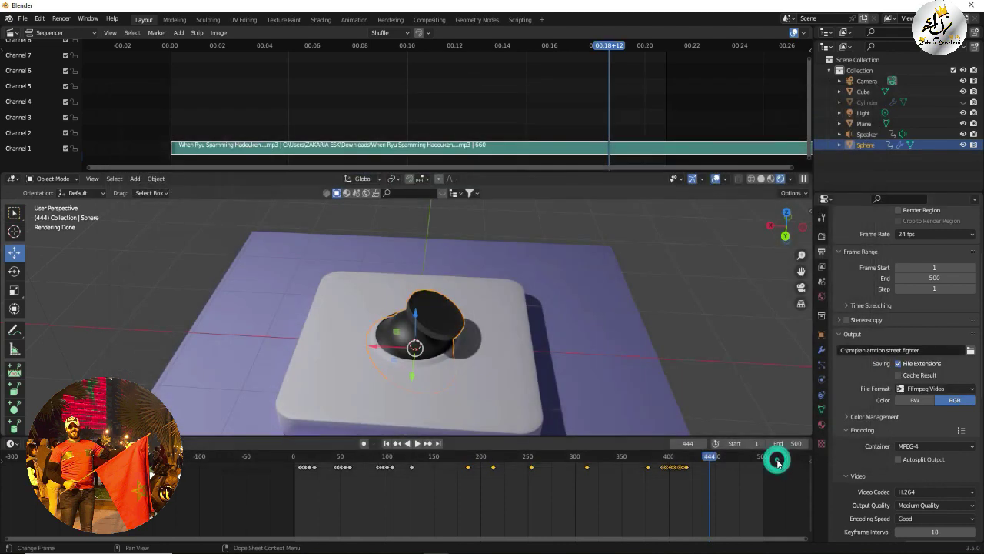
Step: Close the sequencer area by joining the 3D viewport over it
scroll(892, 326, "up", 5)
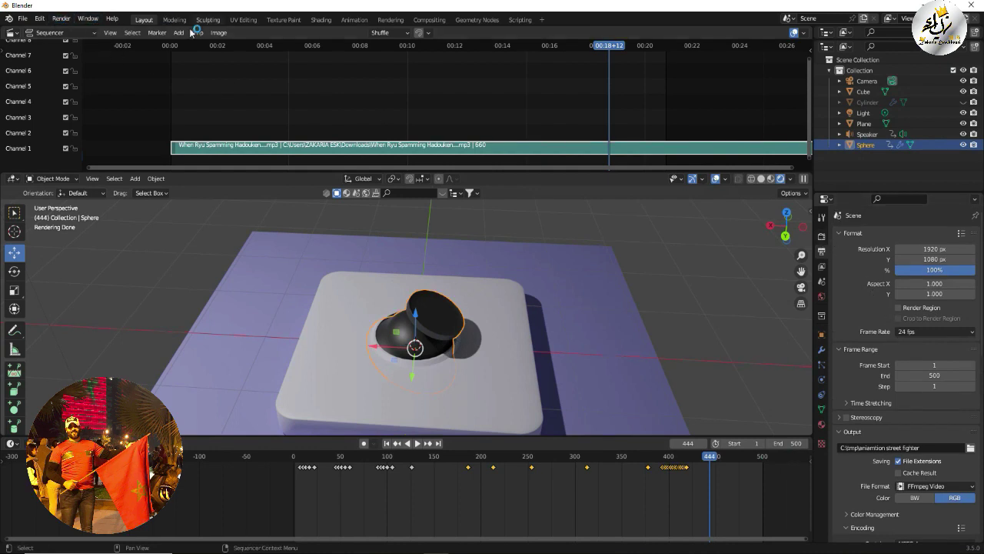
left_click(60, 21)
left_click_drag(807, 176, 808, 85)
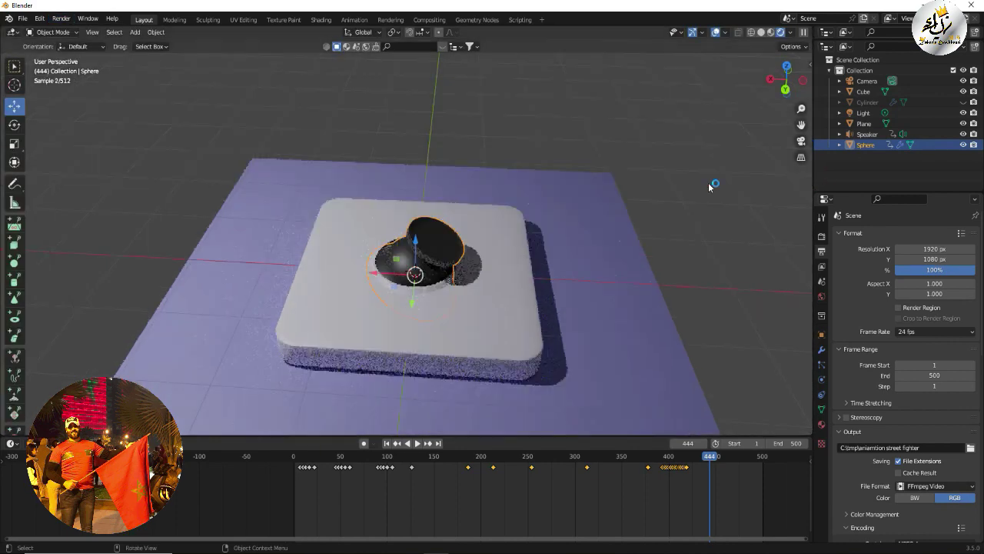
Step: Preview the joystick animation from the first frame through the scene camera
left_click(801, 140)
middle_click_drag(415, 277, 491, 315)
scroll(454, 236, "up", 3)
key("KP_0")
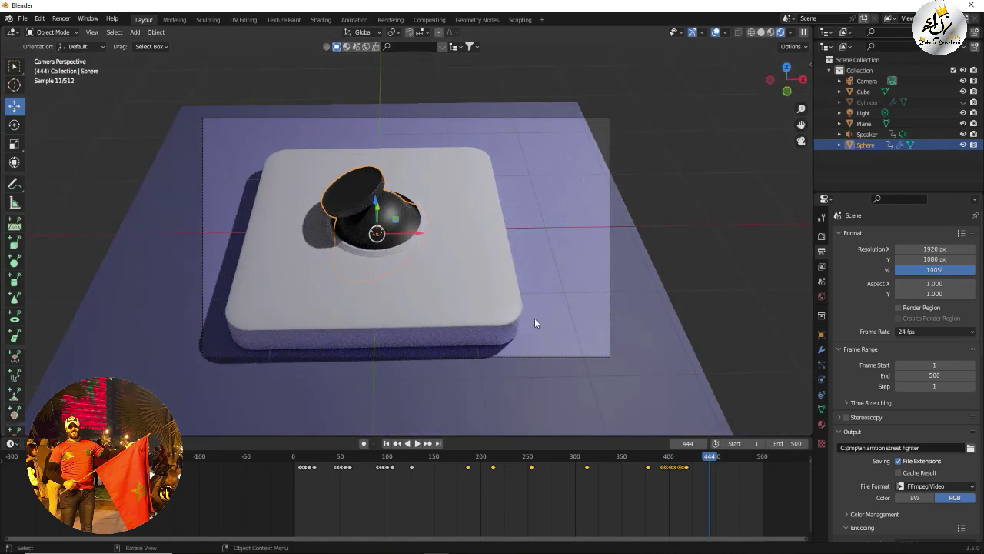
left_click(578, 357)
key("shift+Left")
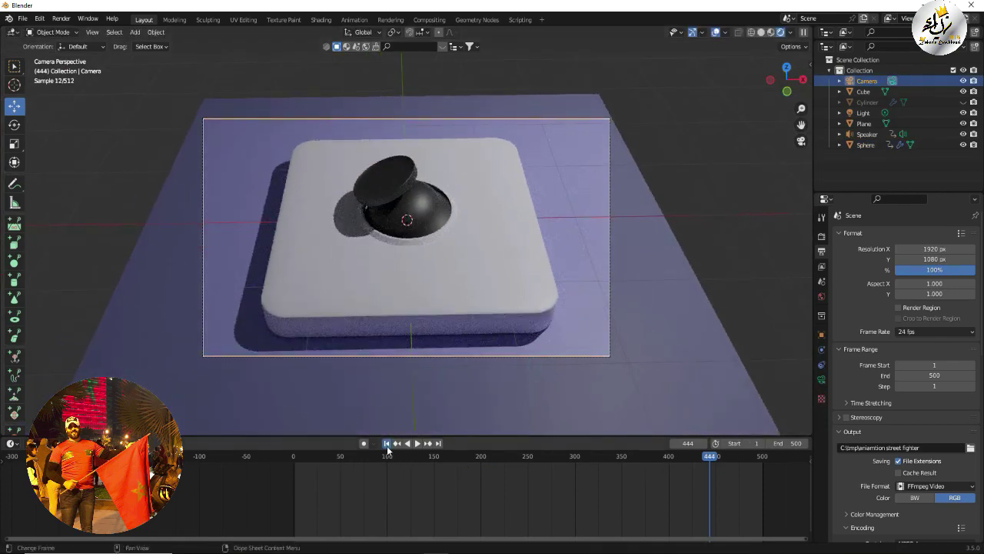
left_click(417, 443)
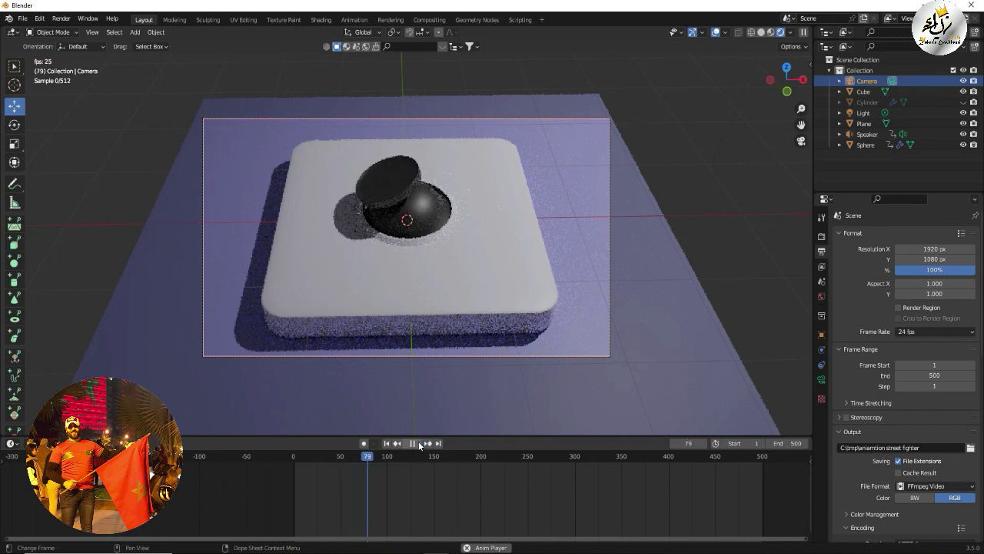
left_click(418, 444)
Step: Replay the animation from the first frame in a free perspective view beside the joystick base
middle_click_drag(315, 265, 343, 353)
scroll(349, 259, "down", 8)
scroll(325, 300, "up", 7)
scroll(326, 300, "up", 3)
left_click(387, 443)
left_click(416, 444)
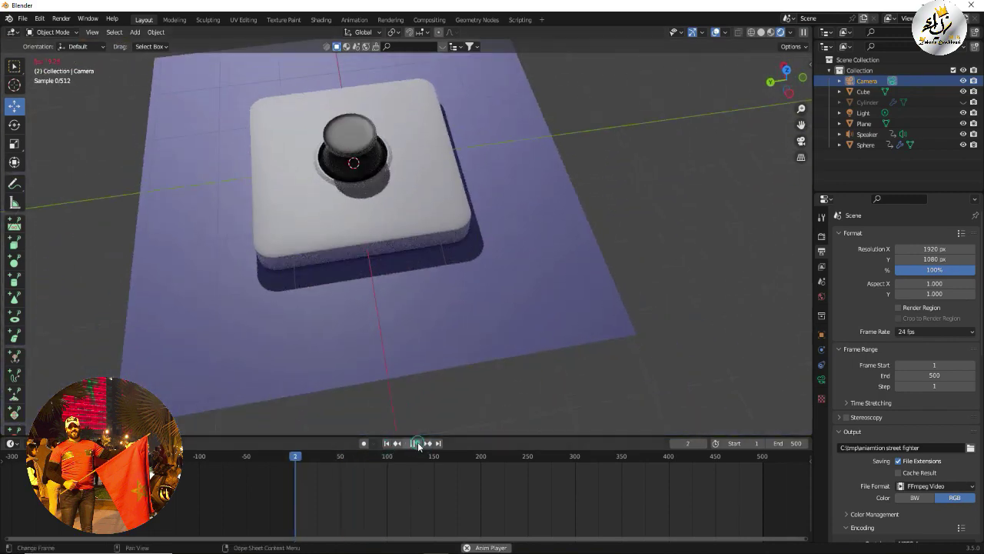
left_click(418, 444)
Step: Frame the joystick base from its opposite side and play a short stretch of the animation from there
middle_click_drag(453, 357, 641, 352)
left_click(641, 351)
left_click_drag(801, 124, 495, 0)
middle_click_drag(454, 533, 502, 533)
middle_click_drag(404, 342, 435, 338)
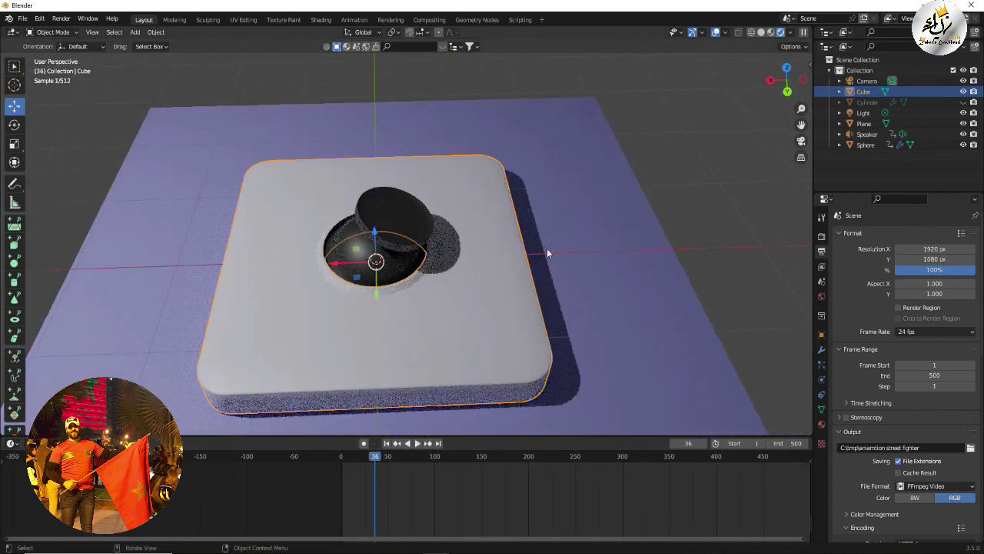
left_click_drag(801, 124, 859, 96)
middle_click_drag(542, 302, 523, 331)
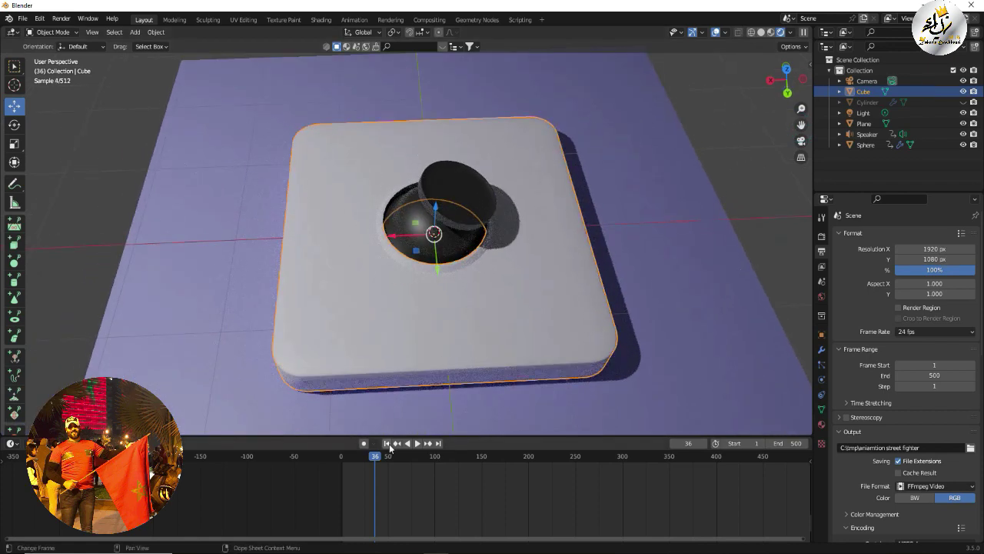
left_click(417, 444)
left_click(415, 443)
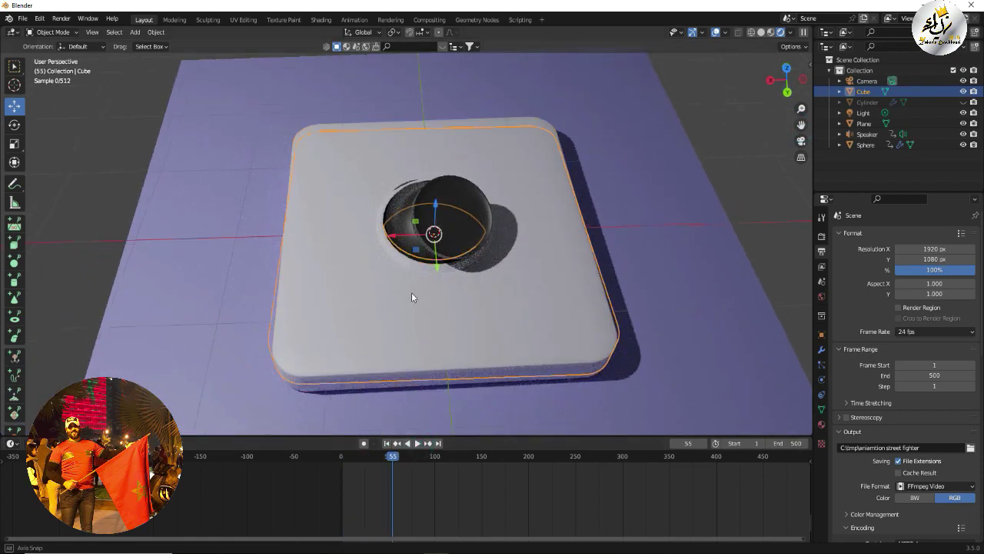
Step: Align the scene camera to the current view and move it so the whole joystick base fits inside the frame
key("KP_0")
left_click(611, 160)
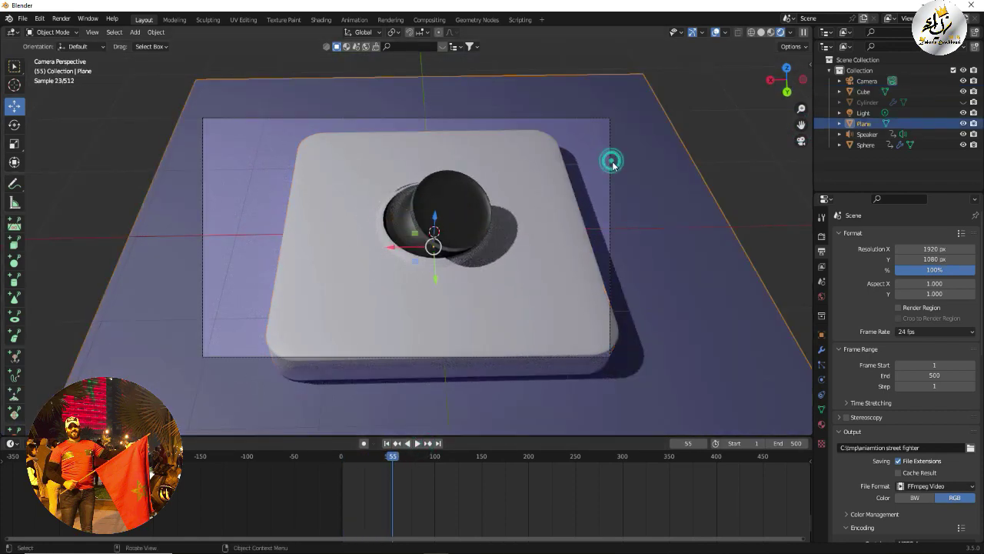
key("g")
left_click(643, 146)
key("g")
key("z")
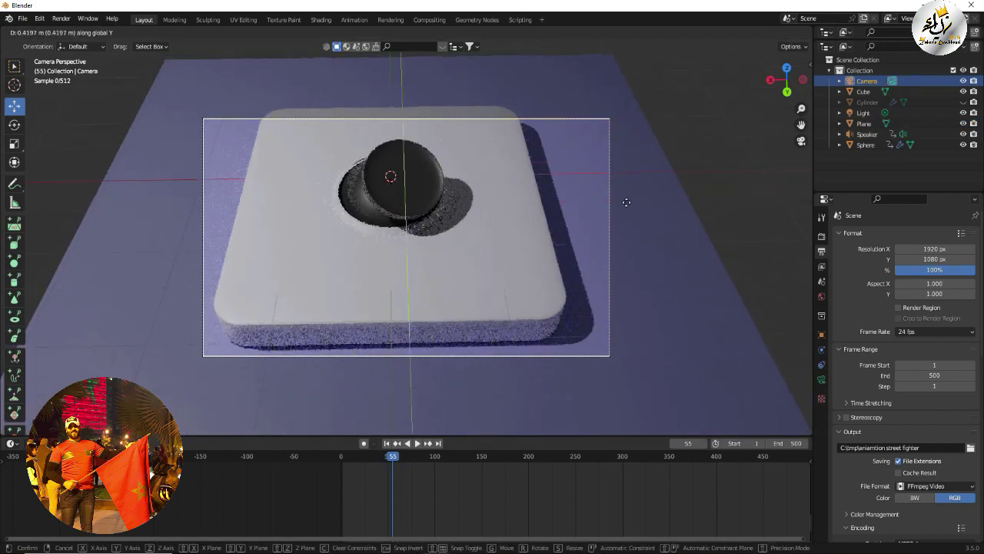
left_click(586, 215)
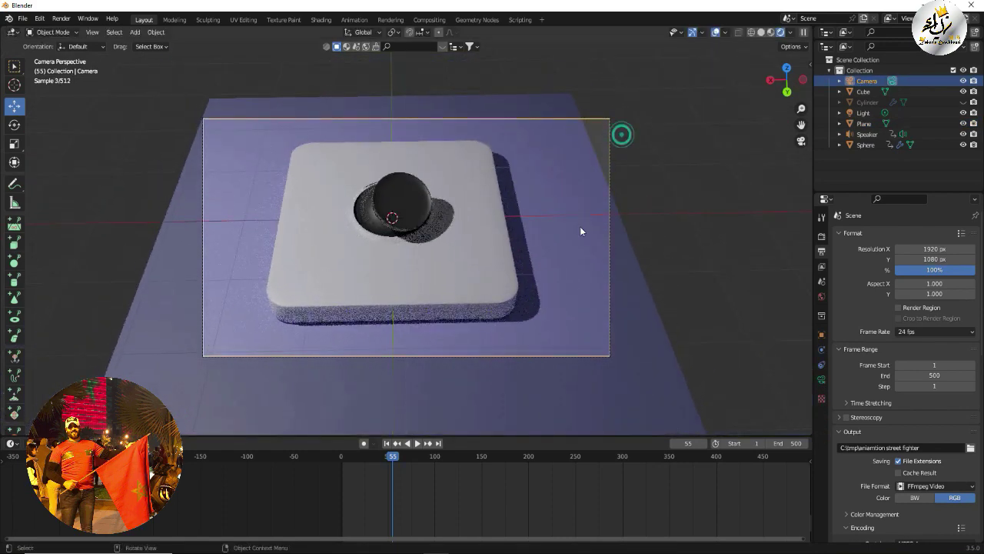
Step: Tilt the camera by setting its rotation to about -6.8° on Y and 185° on Z
middle_click_drag(580, 226, 495, 263)
scroll(568, 238, "down", 4)
left_click(800, 141)
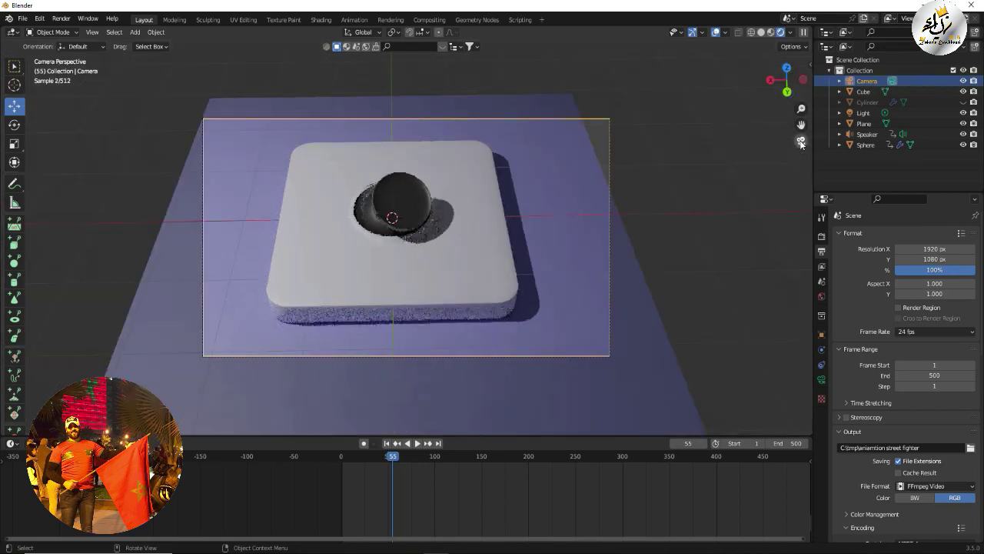
left_click(821, 335)
mouse_move(922, 313)
left_mouse_down()
mouse_move(876, 312)
mouse_move(920, 313)
mouse_move(928, 302)
mouse_move(944, 324)
mouse_move(975, 324)
mouse_move(919, 324)
left_mouse_up()
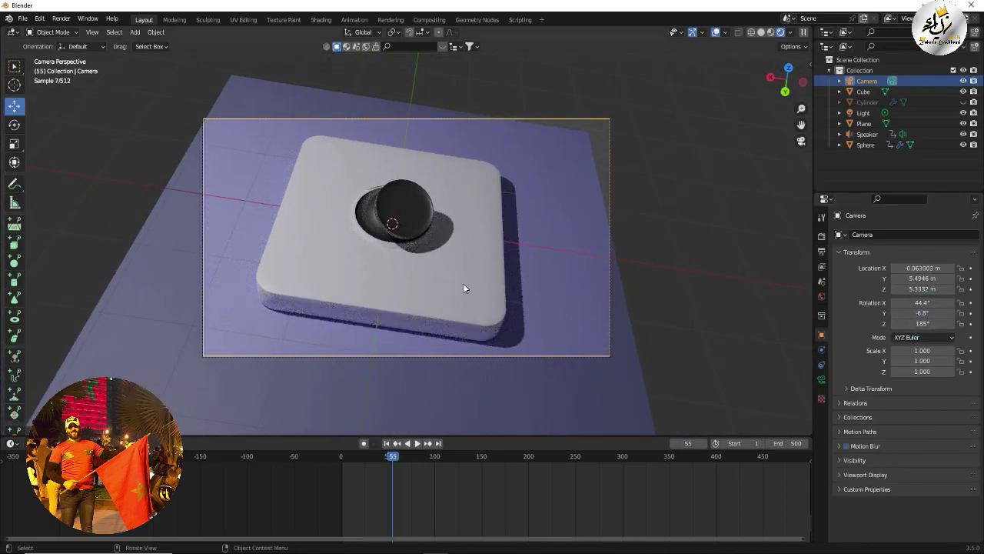
Step: Set the base color of the ground plane's material to black
left_click(532, 304)
left_click(821, 425)
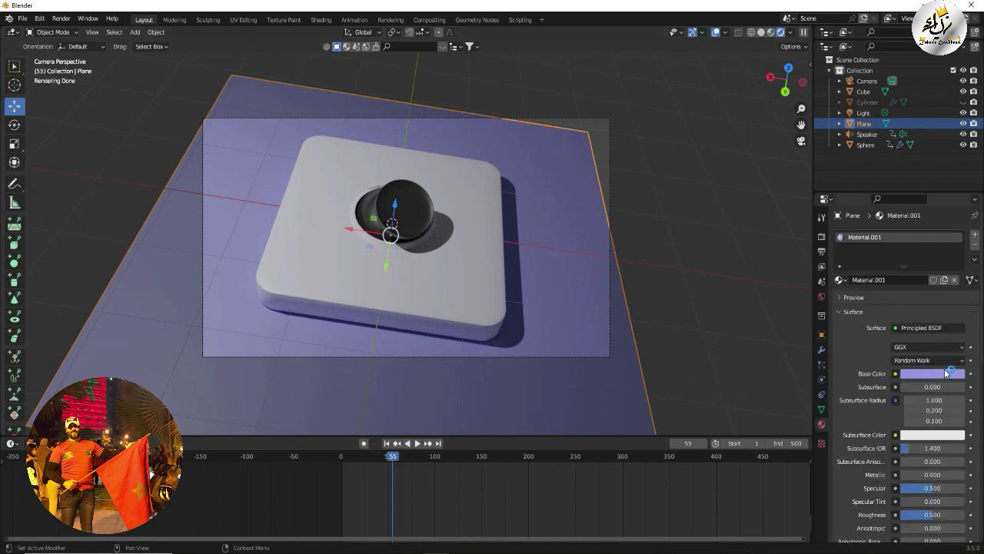
left_click(945, 373)
left_click_drag(956, 243, 956, 298)
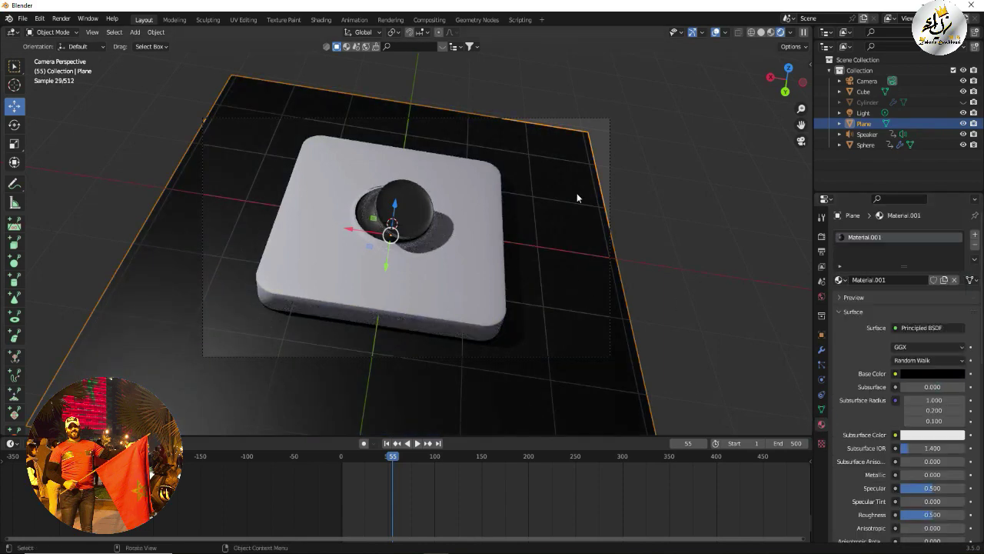
Step: Scale up the ground plane to fill the camera frame and shift the camera slightly
key("s")
left_click(612, 352)
left_click(612, 352)
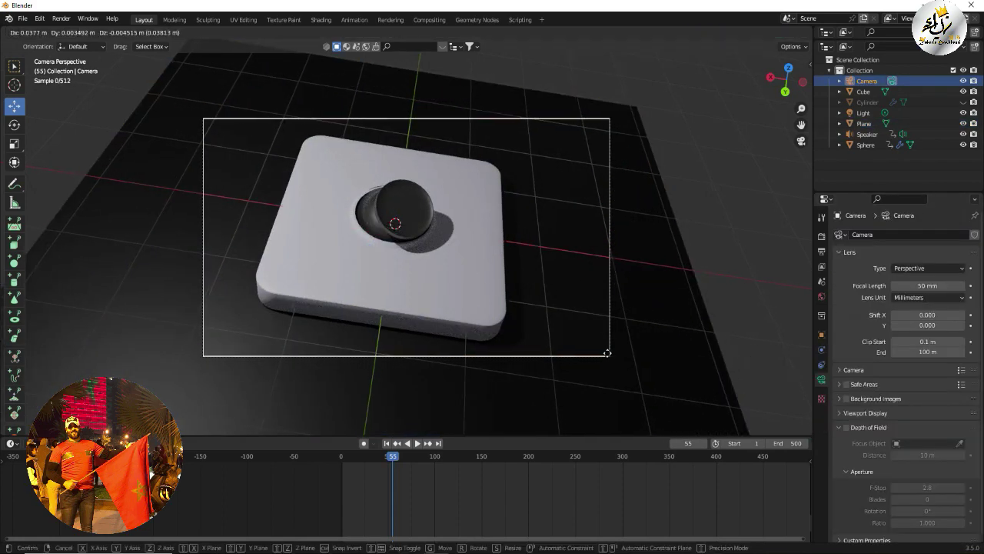
Step: Change the existing light to a spot light with a power of about 1035.1 W
left_click(863, 112)
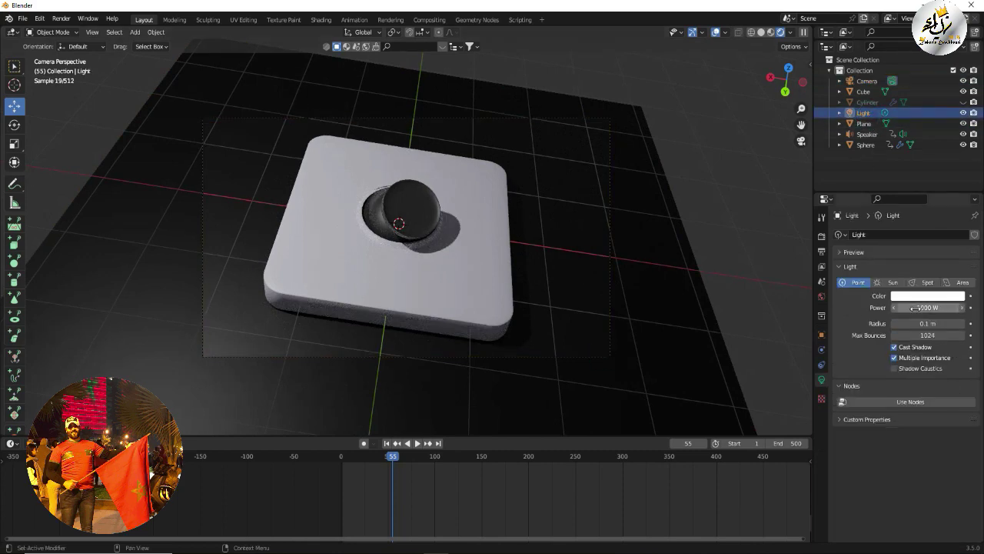
left_click(888, 282)
left_click(925, 282)
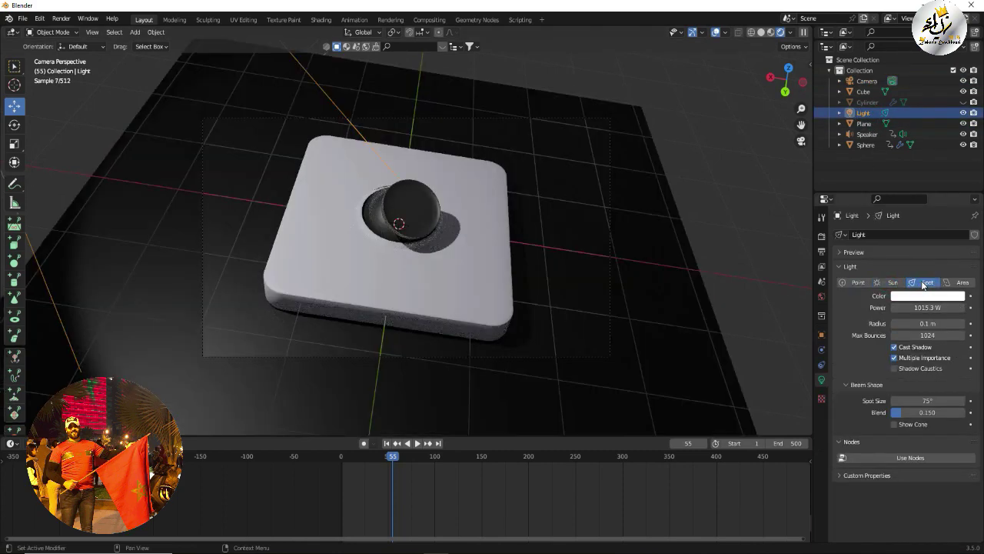
Step: Add a point light, position it above the far corner of the joystick base and replay the animation from the first frame
left_click(135, 32)
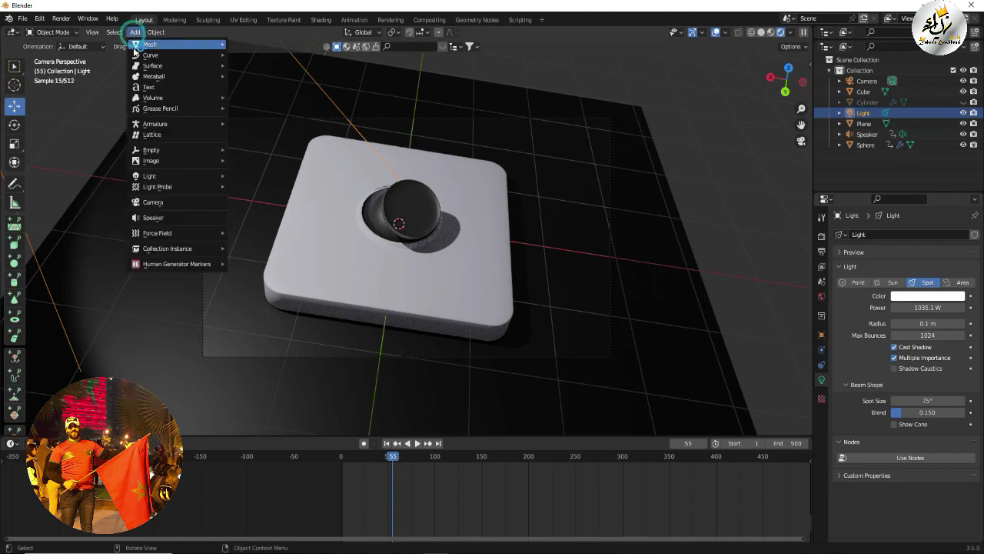
mouse_move(169, 174)
left_click(248, 179)
left_click_drag(406, 200, 433, 127)
left_click_drag(388, 154, 315, 153)
left_click(387, 443)
left_click(417, 443)
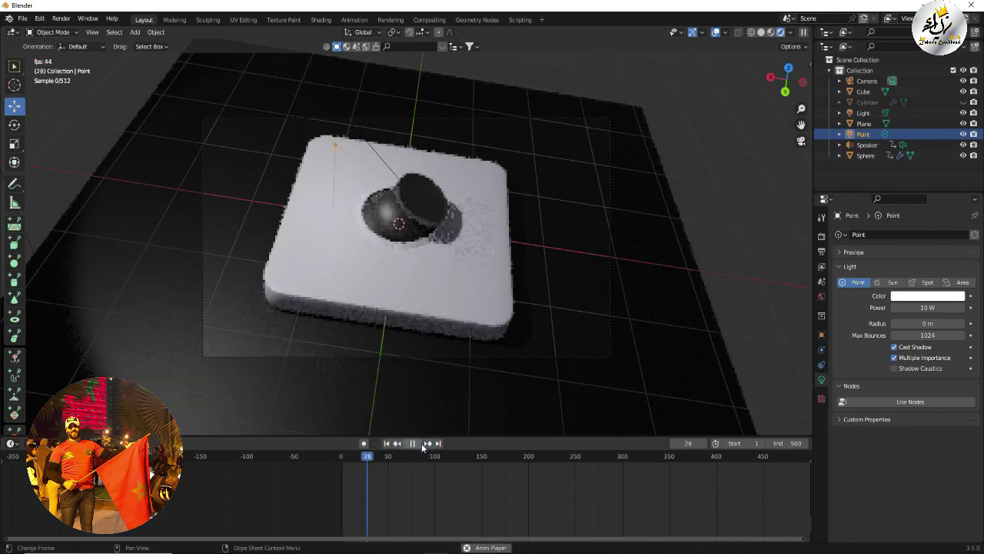